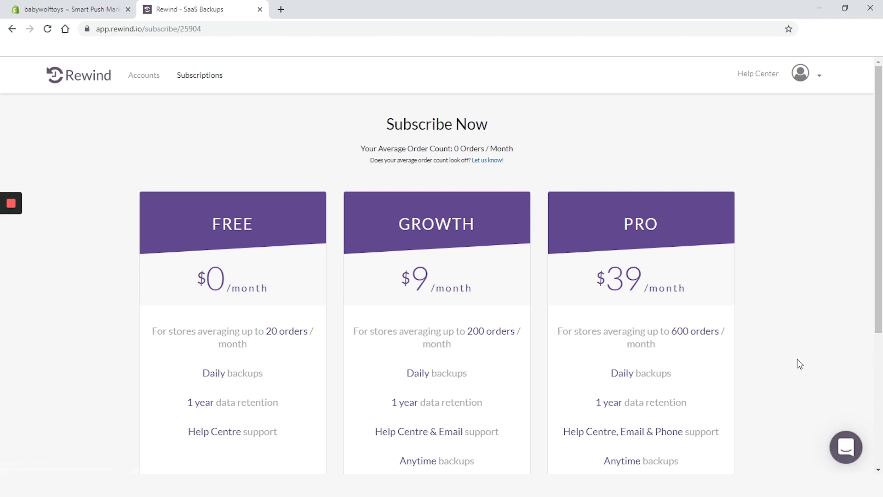
Step: Start the trial of the FREE $0 plan at the bottom of the Rewind pricing page
{"action": "scroll", "coordinate": [797, 360], "scroll_direction": "down", "scroll_amount": 4}
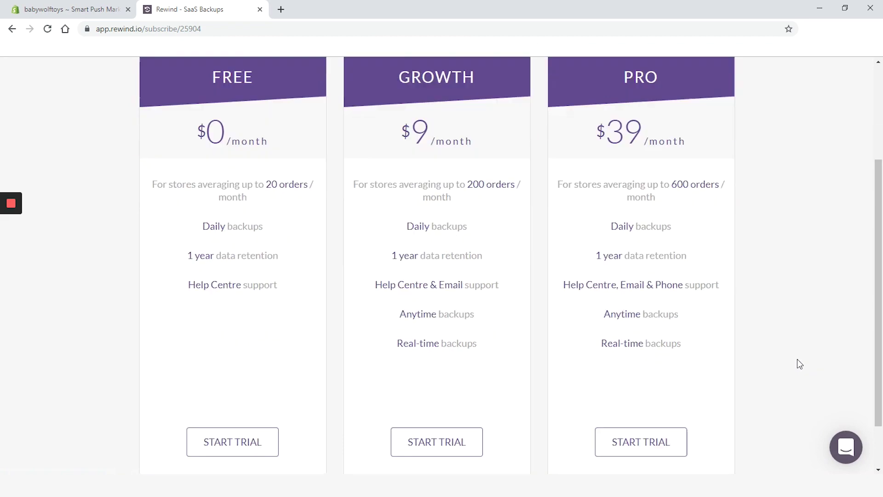
{"action": "scroll", "coordinate": [800, 363], "scroll_direction": "down", "scroll_amount": 1}
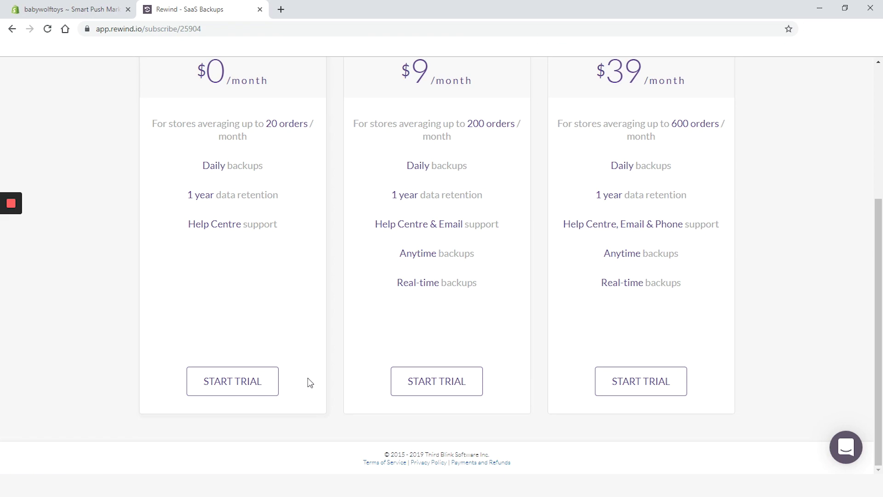
{"action": "left_click", "coordinate": [256, 385]}
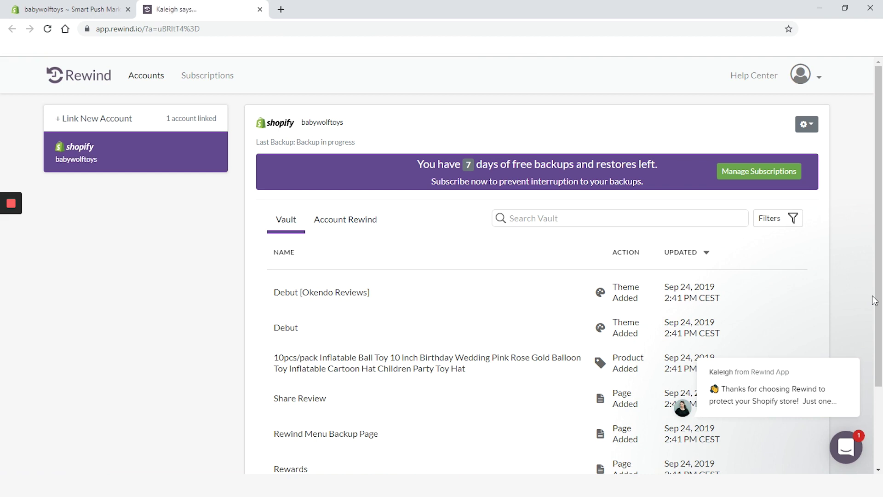
Step: Reload the Rewind dashboard to update backup status, then open Shopify's All products list
{"action": "key", "text": "F5"}
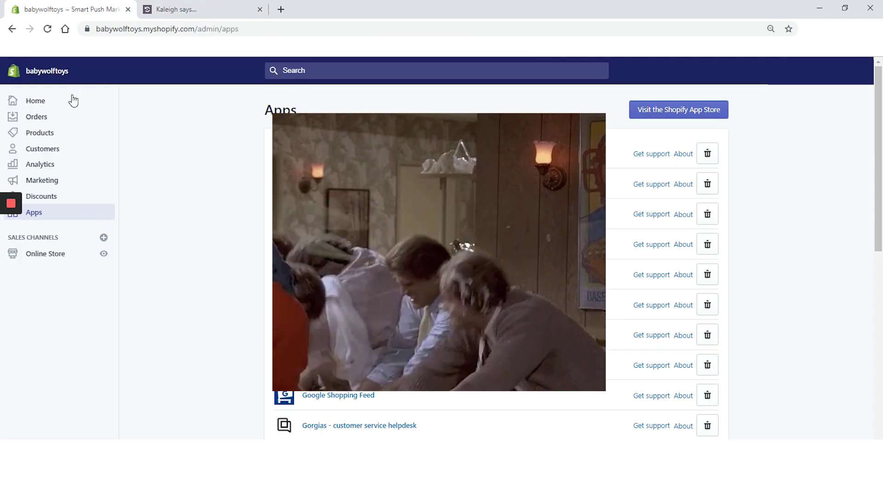
{"action": "left_click", "coordinate": [63, 133]}
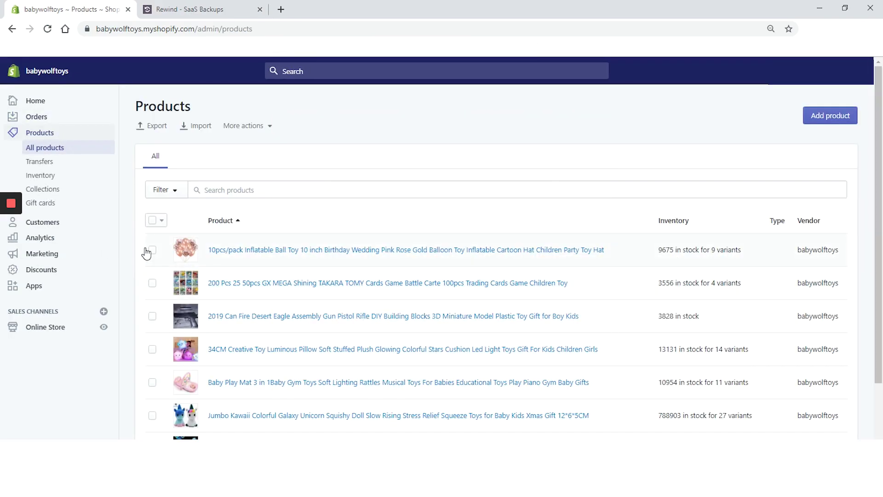
Step: Bulk-delete the first three products from the Shopify product list, then go to Online Store
{"action": "left_click", "coordinate": [152, 317]}
{"action": "left_click", "coordinate": [153, 250]}
{"action": "left_click", "coordinate": [301, 221]}
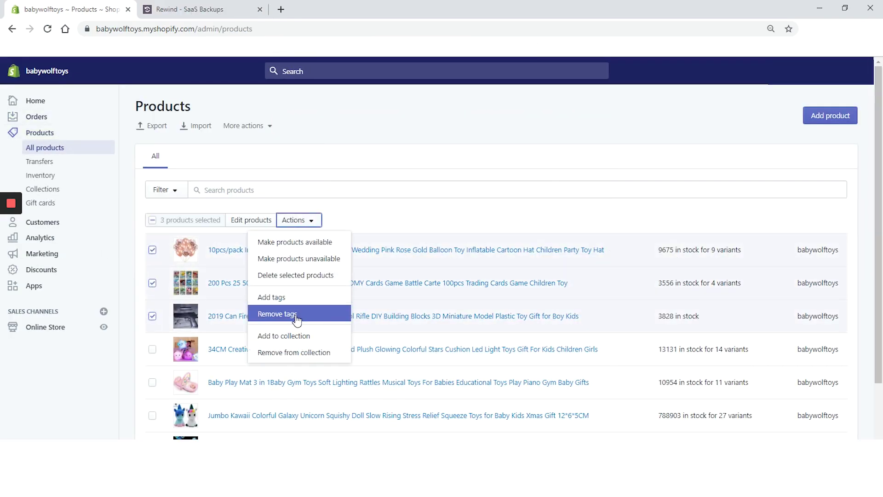
{"action": "left_click", "coordinate": [303, 275]}
{"action": "left_click", "coordinate": [575, 188]}
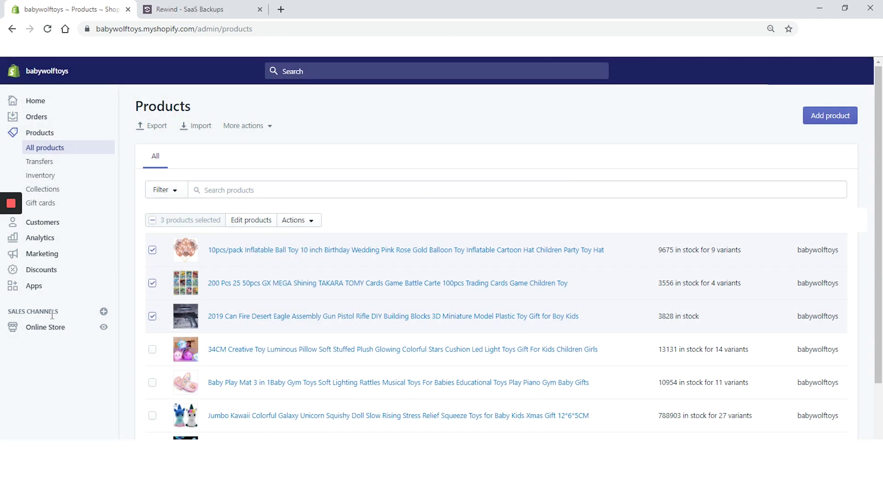
{"action": "left_click", "coordinate": [37, 327]}
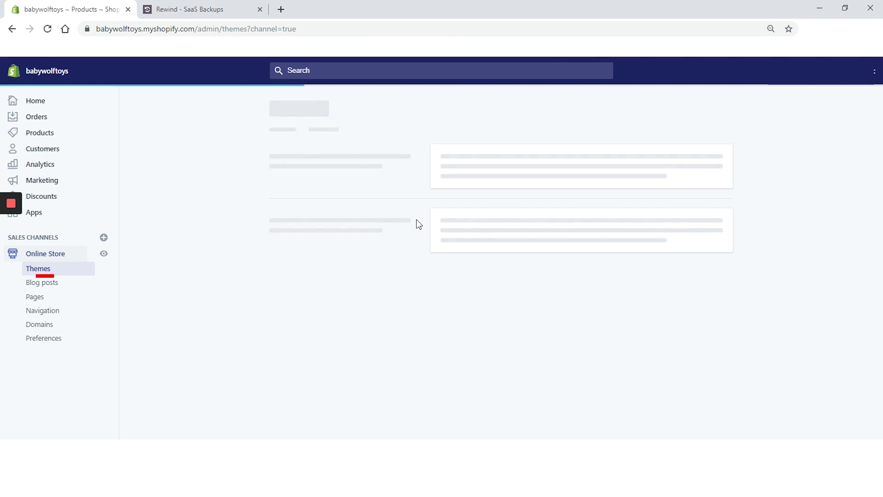
Step: Open the Debut theme's Edit code view, then return to the Rewind vault's latest backups
{"action": "left_click", "coordinate": [641, 251]}
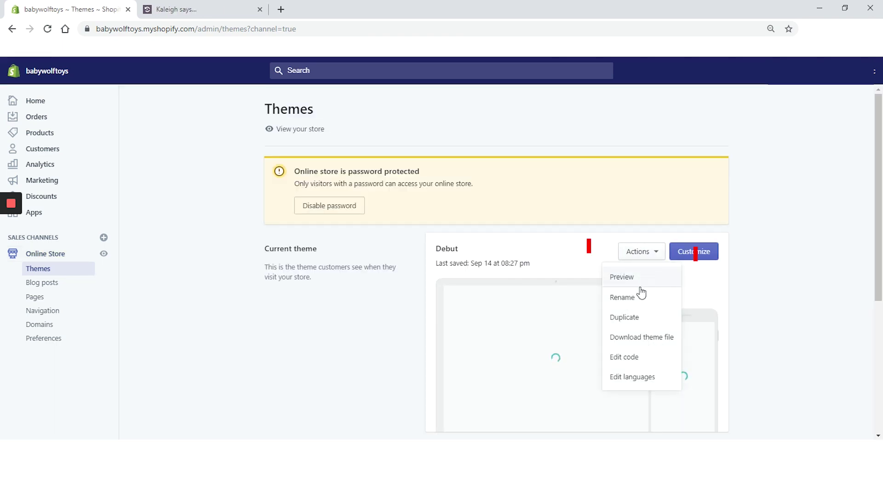
{"action": "left_click", "coordinate": [637, 359]}
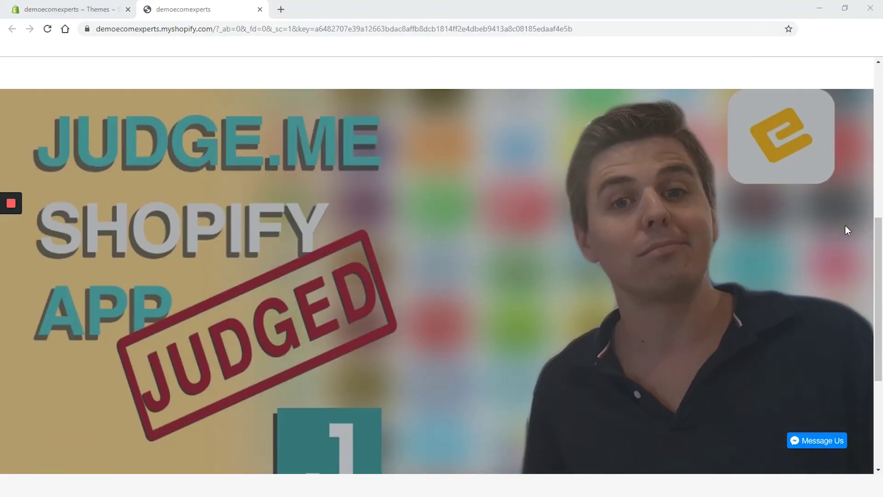
{"action": "scroll", "coordinate": [847, 229], "scroll_direction": "down", "scroll_amount": 4}
{"action": "scroll", "coordinate": [846, 228], "scroll_direction": "up", "scroll_amount": 10}
{"action": "scroll", "coordinate": [834, 227], "scroll_direction": "down", "scroll_amount": 2}
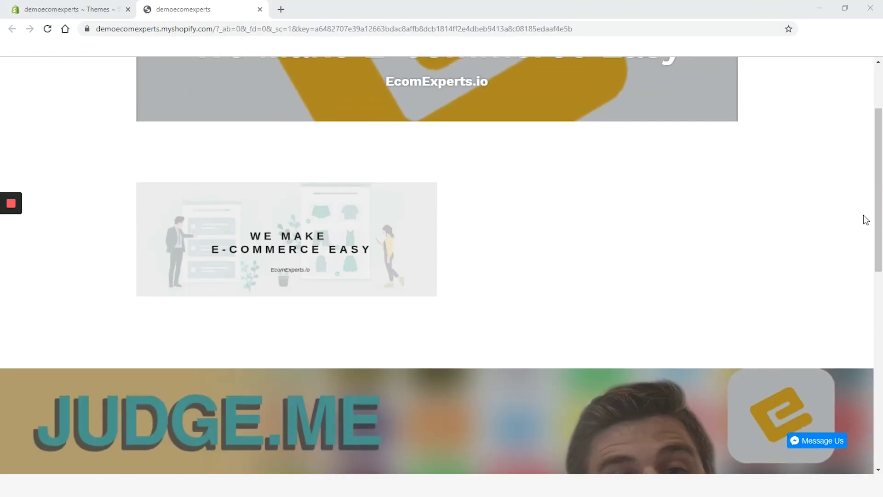
{"action": "scroll", "coordinate": [867, 220], "scroll_direction": "up", "scroll_amount": 3}
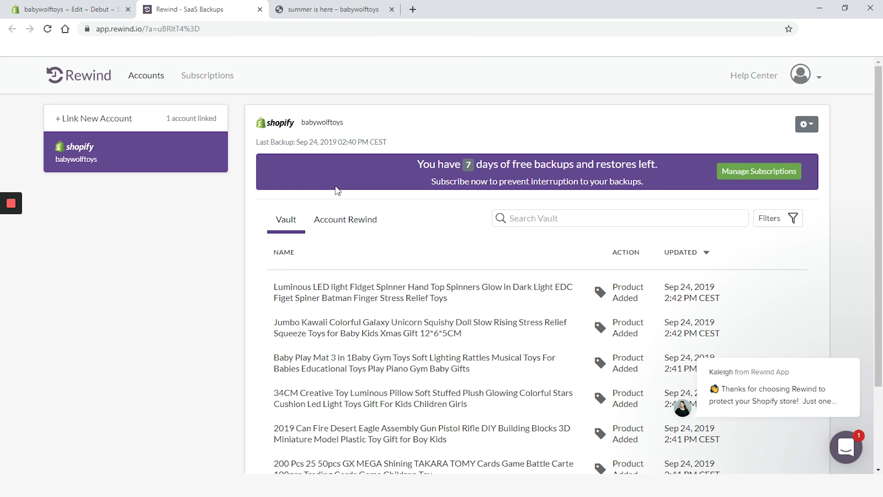
{"action": "left_click_drag", "start_coordinate": [297, 143], "coordinate": [474, 138]}
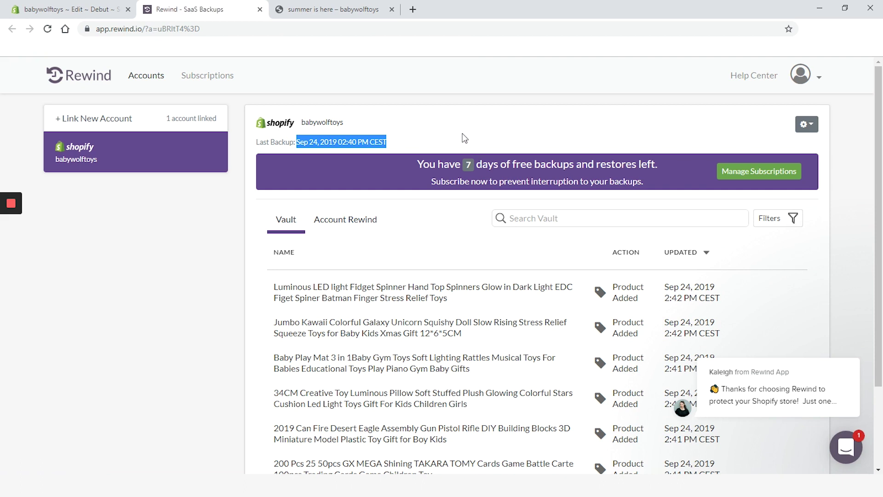
{"action": "left_click", "coordinate": [464, 137]}
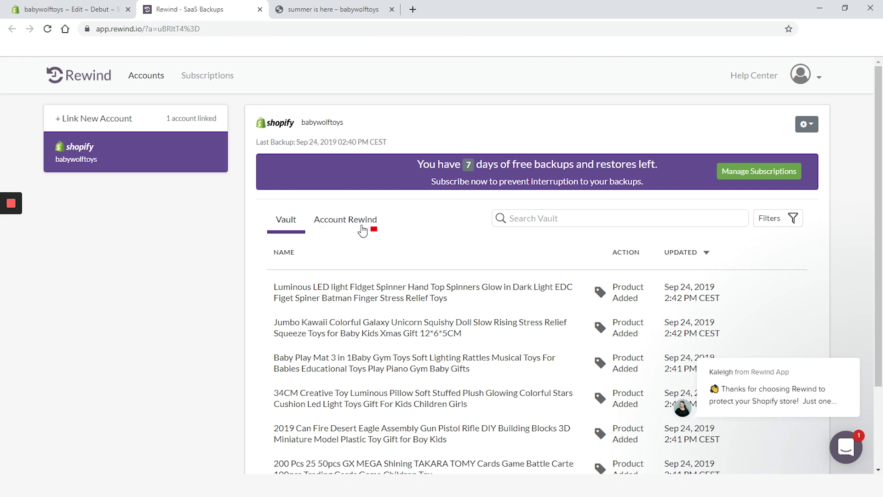
Step: Choose a whole-account rewind covering All Item Types
{"action": "left_click", "coordinate": [370, 228]}
{"action": "scroll", "coordinate": [784, 269], "scroll_direction": "down", "scroll_amount": 7}
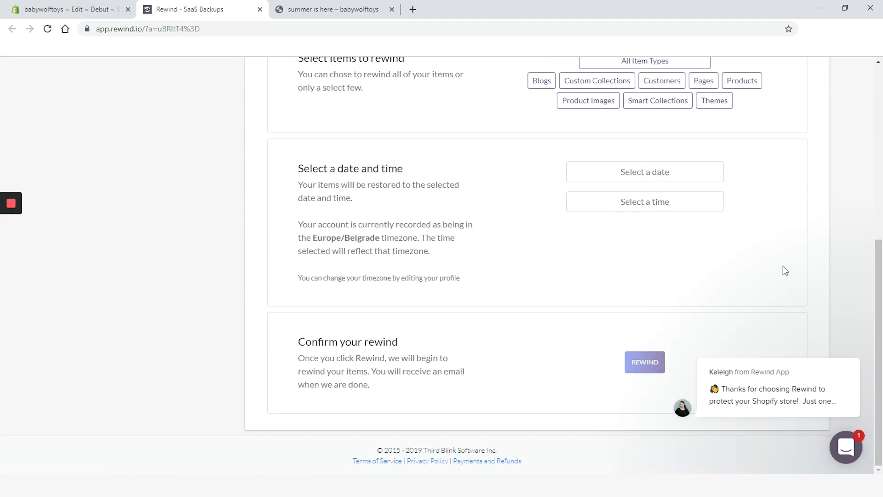
{"action": "scroll", "coordinate": [783, 266], "scroll_direction": "up", "scroll_amount": 7}
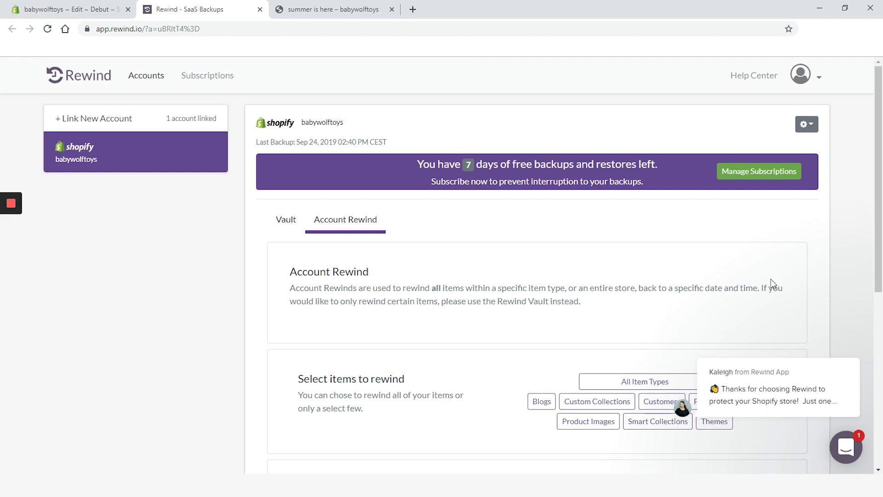
{"action": "left_click_drag", "start_coordinate": [783, 266], "coordinate": [642, 373]}
{"action": "left_click", "coordinate": [606, 330]}
{"action": "left_click", "coordinate": [627, 386]}
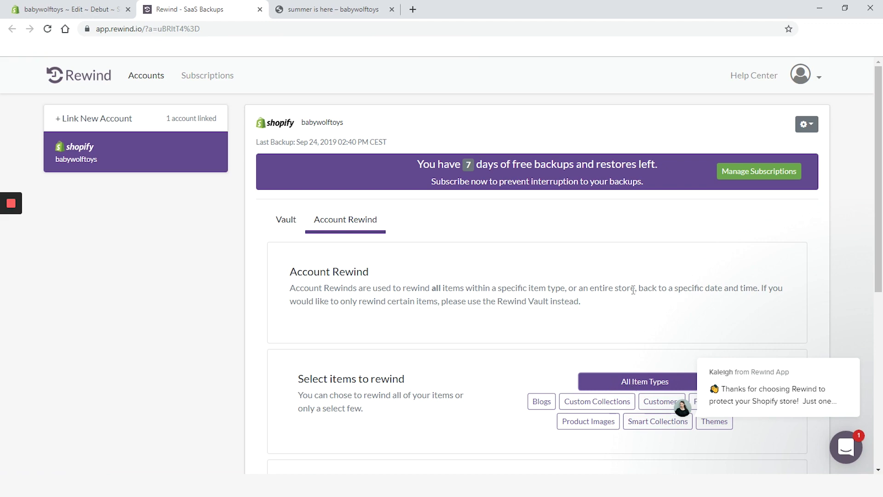
{"action": "scroll", "coordinate": [676, 254], "scroll_direction": "down", "scroll_amount": 3}
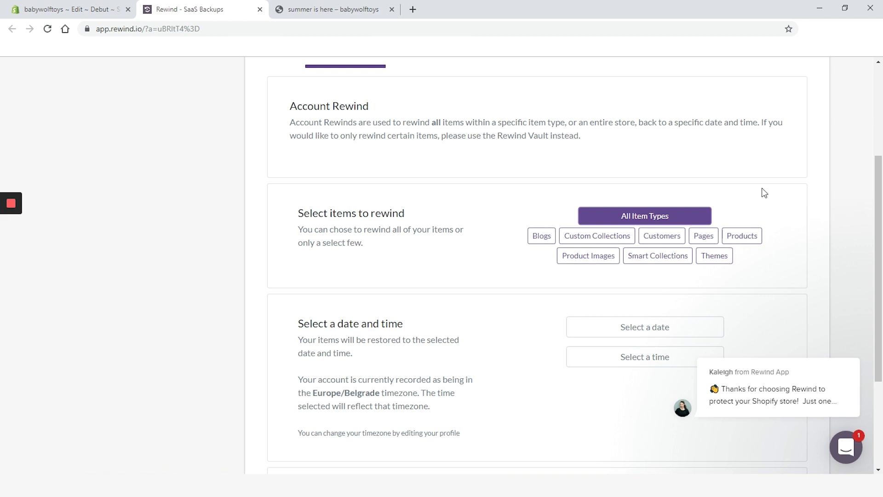
{"action": "left_click_drag", "start_coordinate": [880, 245], "coordinate": [880, 290]}
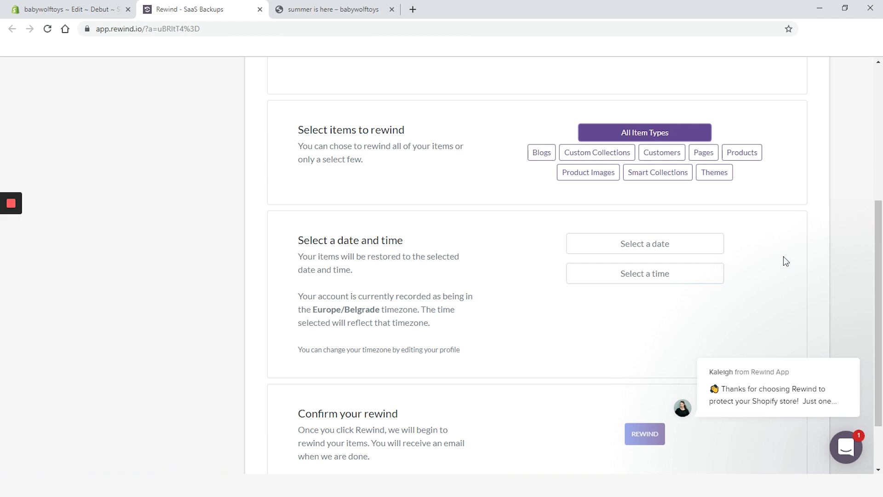
Step: Set the rewind point to September 24, 2019 at 2:40 PM and launch the rewind
{"action": "left_click", "coordinate": [645, 244]}
{"action": "left_click", "coordinate": [615, 359]}
{"action": "scroll", "coordinate": [541, 329], "scroll_direction": "up", "scroll_amount": 2}
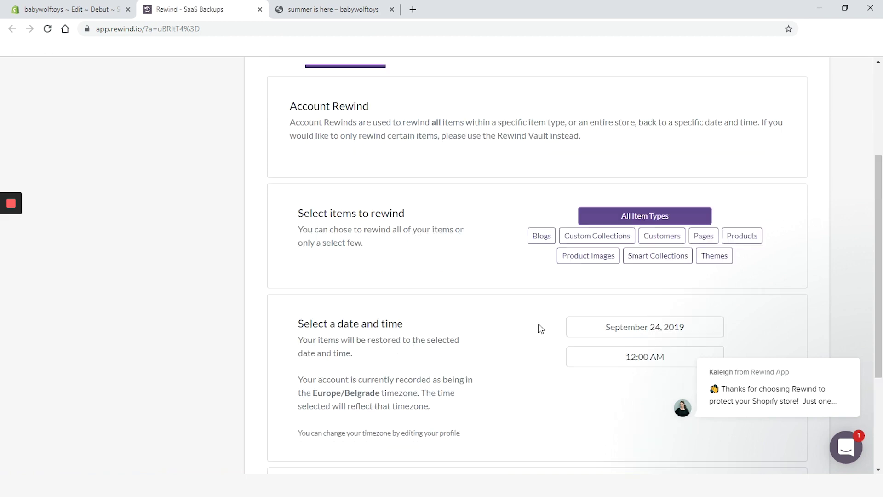
{"action": "left_click", "coordinate": [643, 363]}
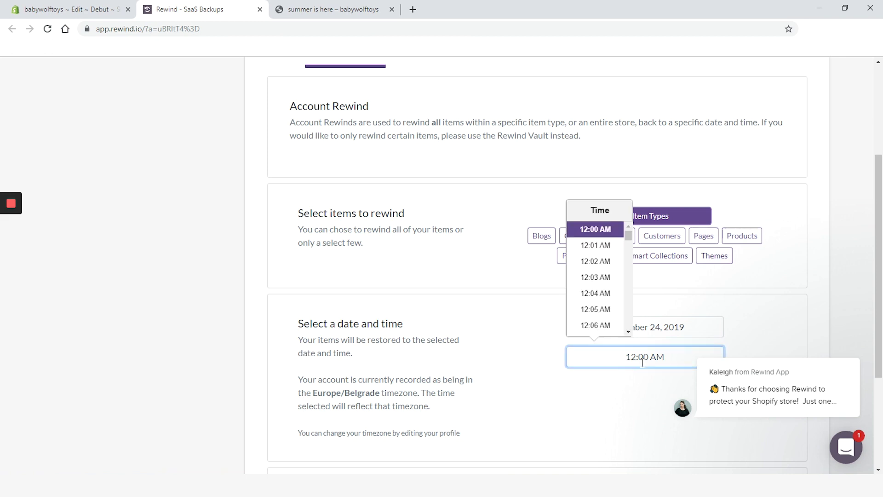
{"action": "left_click", "coordinate": [628, 333]}
{"action": "left_click_drag", "start_coordinate": [628, 333], "coordinate": [629, 335]}
{"action": "left_click", "coordinate": [630, 340]}
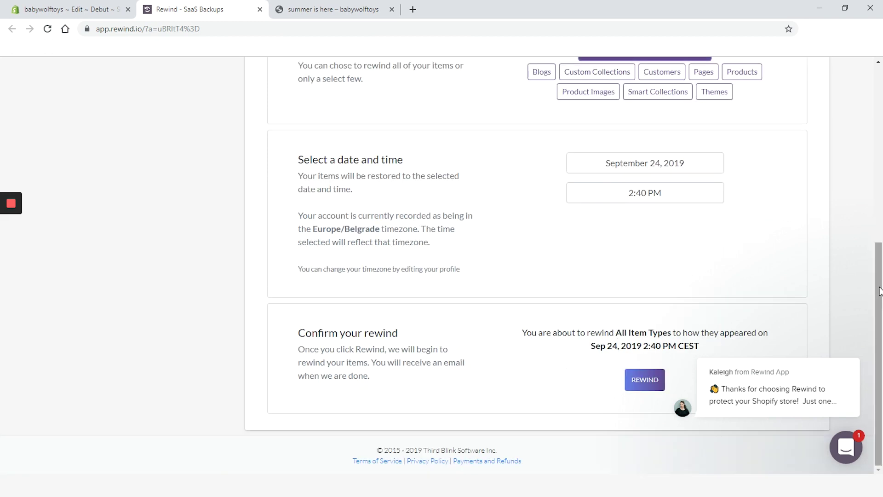
{"action": "left_click", "coordinate": [645, 384]}
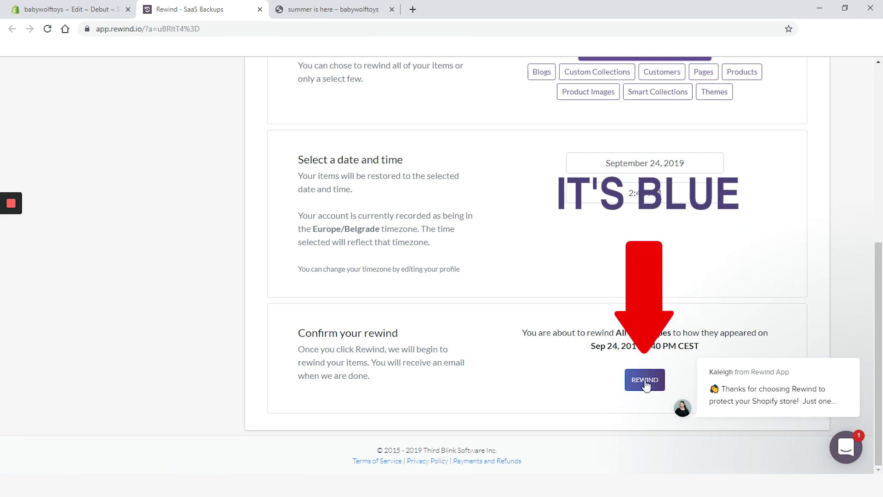
{"action": "left_click", "coordinate": [646, 384]}
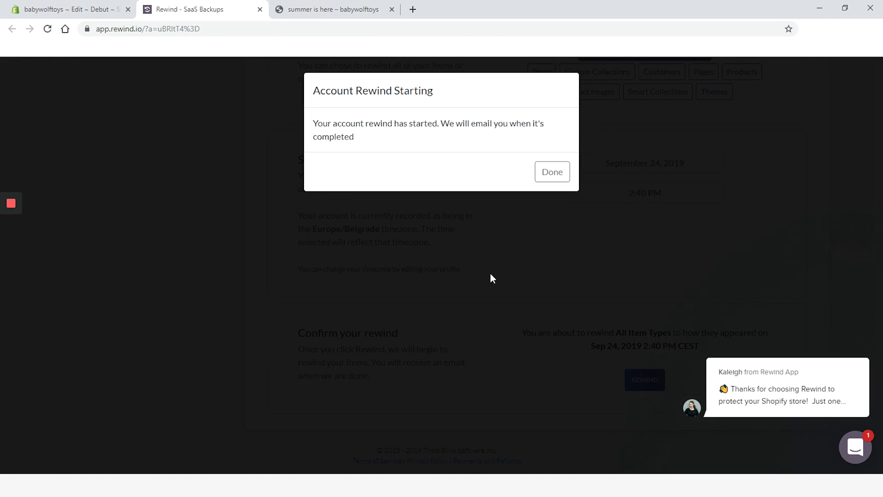
Step: Dismiss the rewind-started notice, reload to see Product Restored entries, and view Account Rewind
{"action": "left_click", "coordinate": [549, 173]}
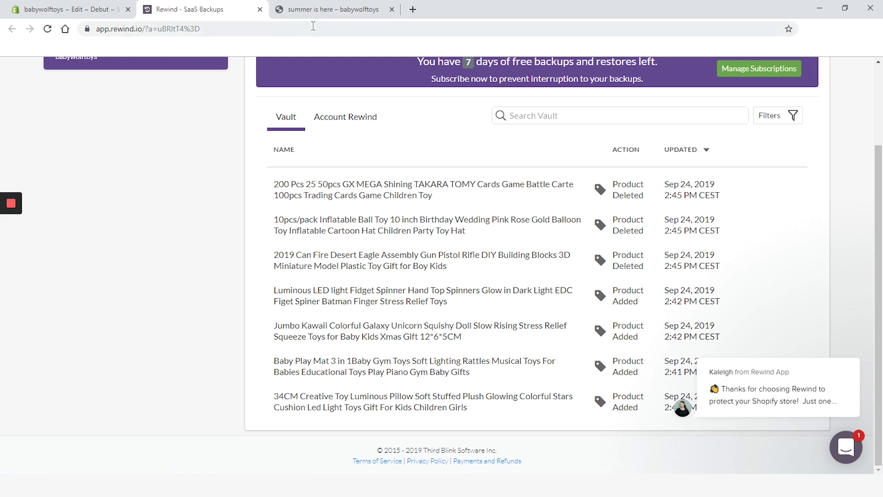
{"action": "key", "text": "F5"}
{"action": "left_click", "coordinate": [344, 229]}
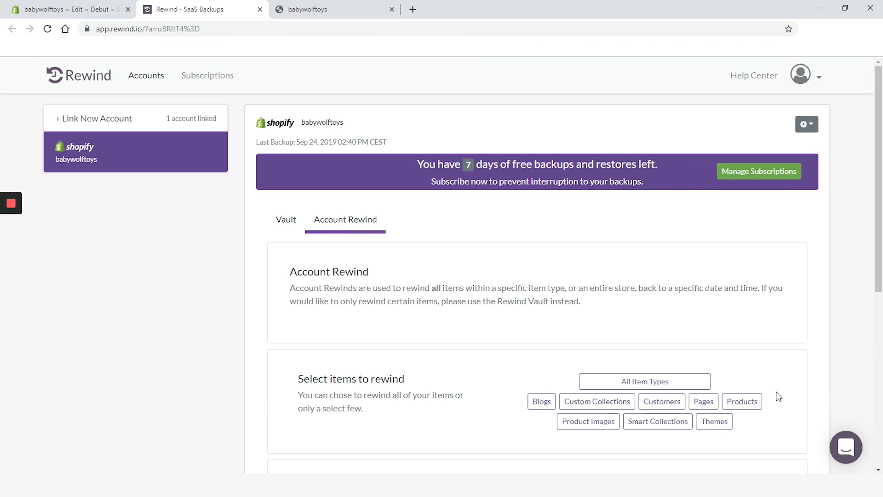
{"action": "scroll", "coordinate": [809, 404], "scroll_direction": "down", "scroll_amount": 3}
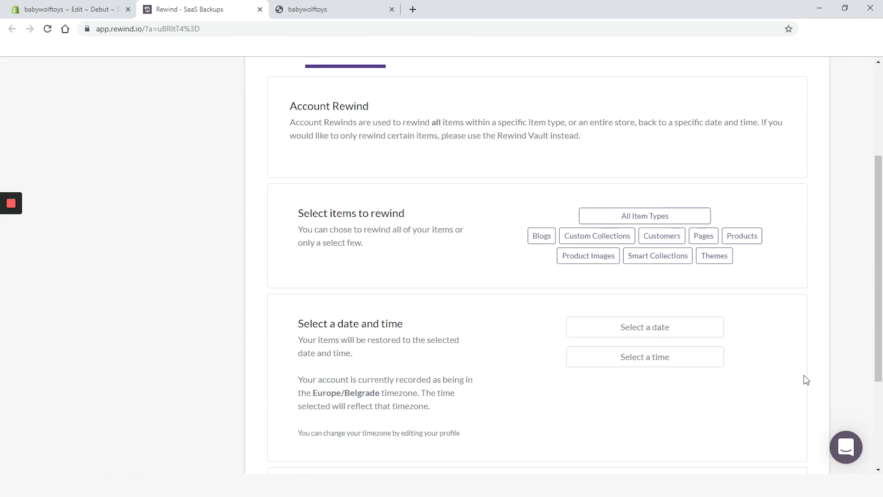
{"action": "scroll", "coordinate": [805, 373], "scroll_direction": "up", "scroll_amount": 3}
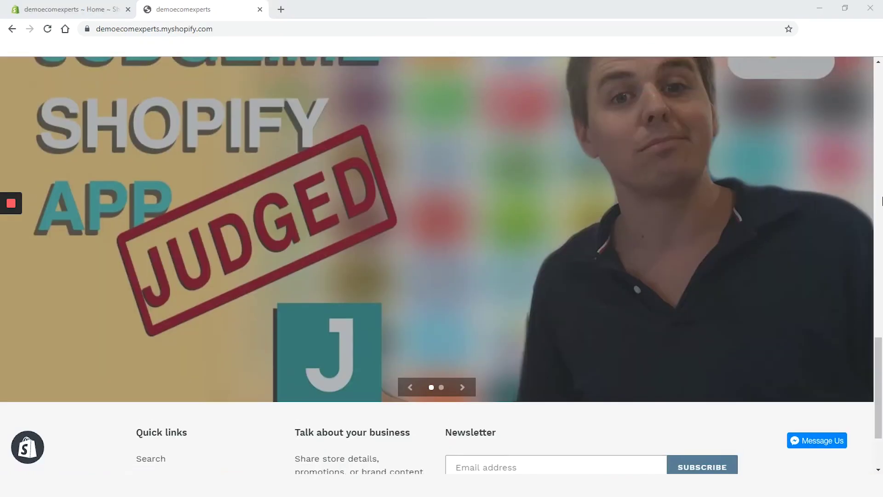
Step: Browse the storefront Catalog and open the restored 30cm honeycomb ball lantern's product page
{"action": "scroll", "coordinate": [442, 276], "scroll_direction": "up", "scroll_amount": 3}
{"action": "scroll", "coordinate": [882, 202], "scroll_direction": "up", "scroll_amount": 15}
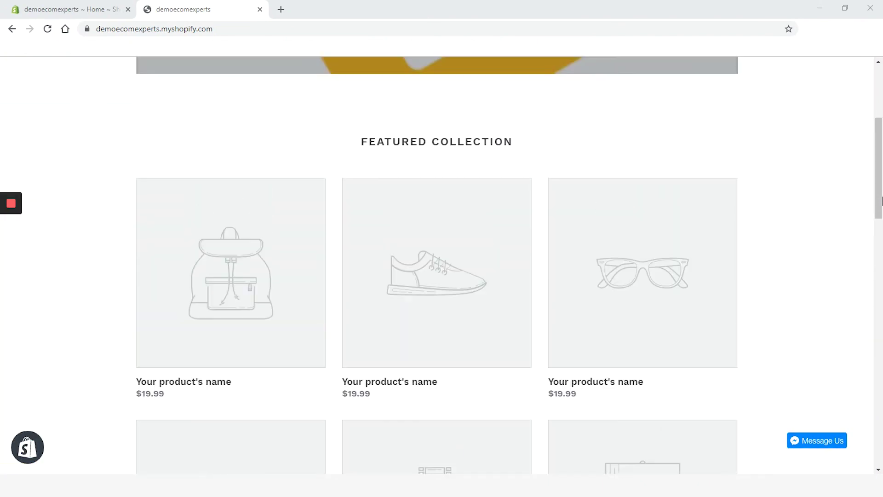
{"action": "scroll", "coordinate": [882, 201], "scroll_direction": "up", "scroll_amount": 3}
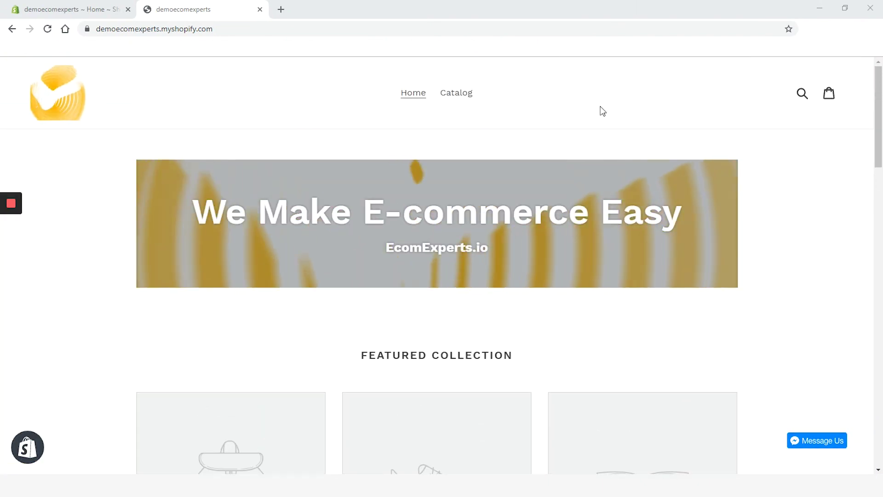
{"action": "left_click", "coordinate": [452, 92]}
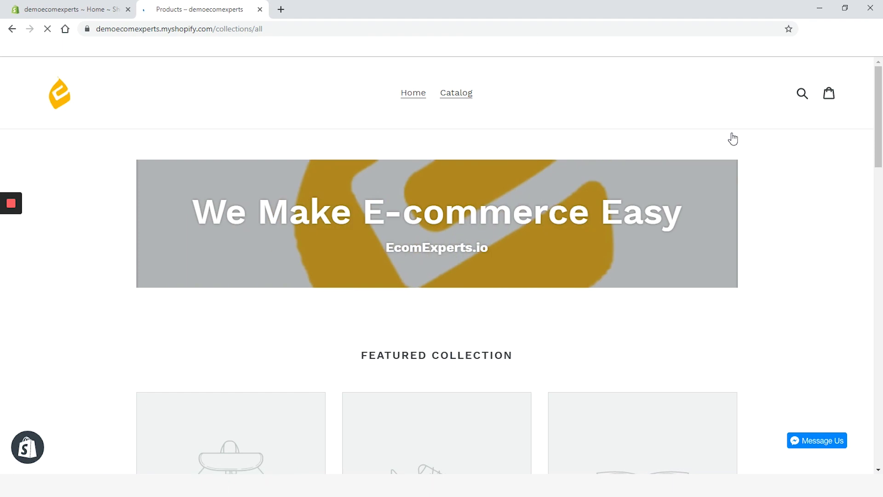
{"action": "scroll", "coordinate": [733, 138], "scroll_direction": "down", "scroll_amount": 10}
{"action": "scroll", "coordinate": [733, 138], "scroll_direction": "up", "scroll_amount": 10}
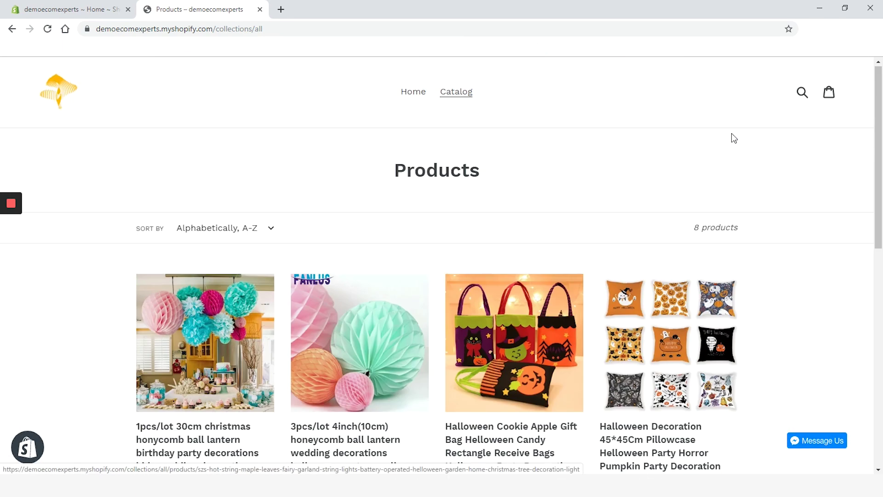
{"action": "left_click", "coordinate": [143, 449]}
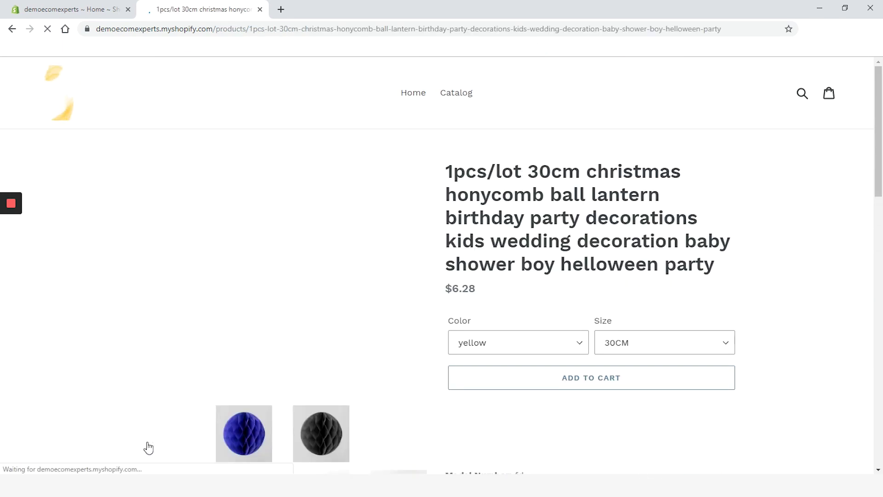
{"action": "scroll", "coordinate": [752, 398], "scroll_direction": "down", "scroll_amount": 15}
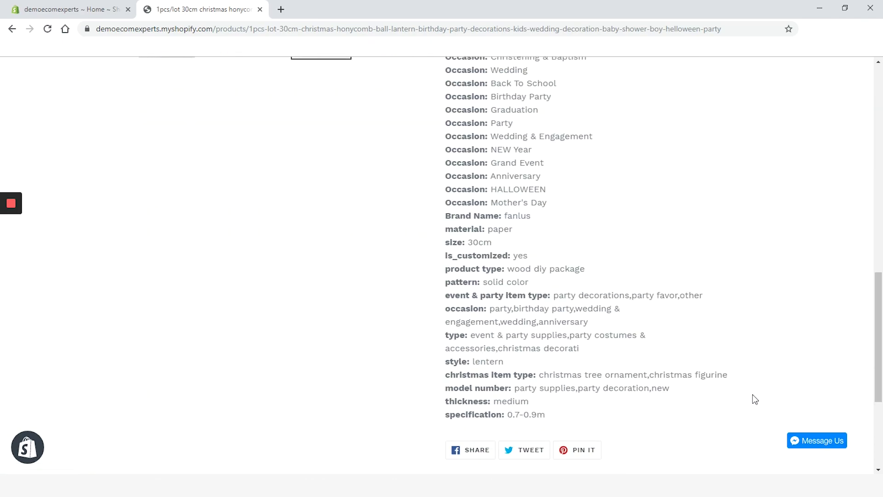
{"action": "scroll", "coordinate": [754, 397], "scroll_direction": "up", "scroll_amount": 15}
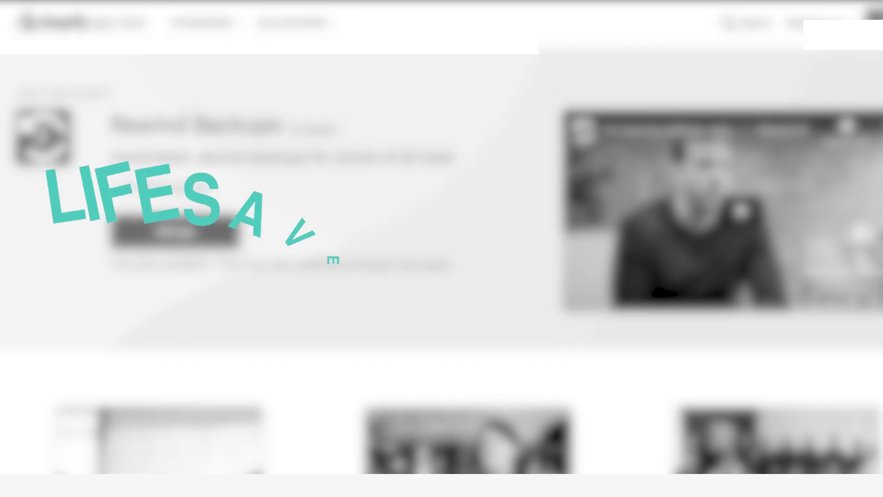